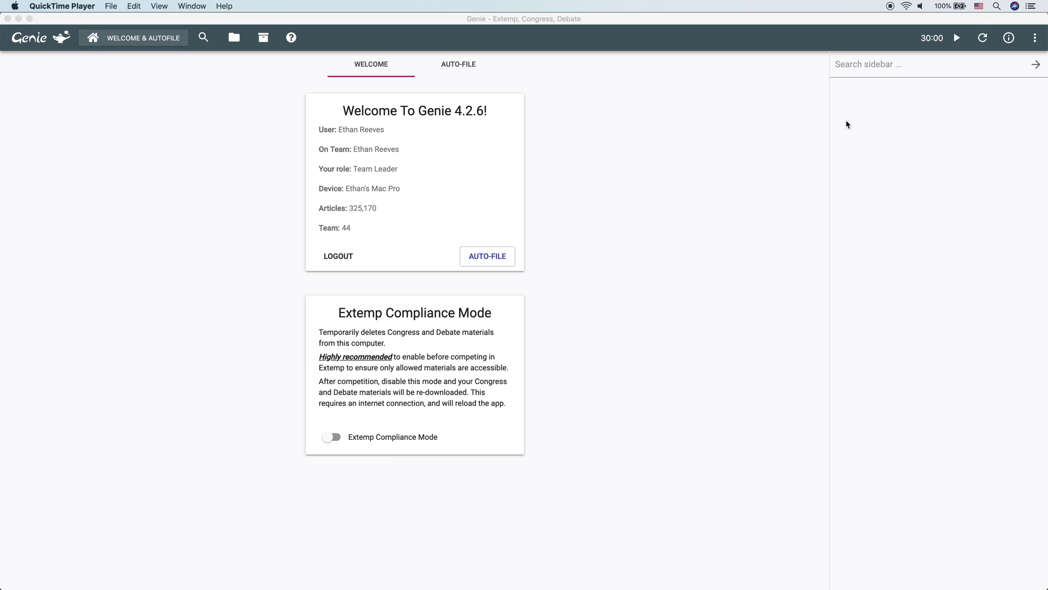
Open the Folders & Collections view and create a top-level folder titled Extemp
left_click(756, 191)
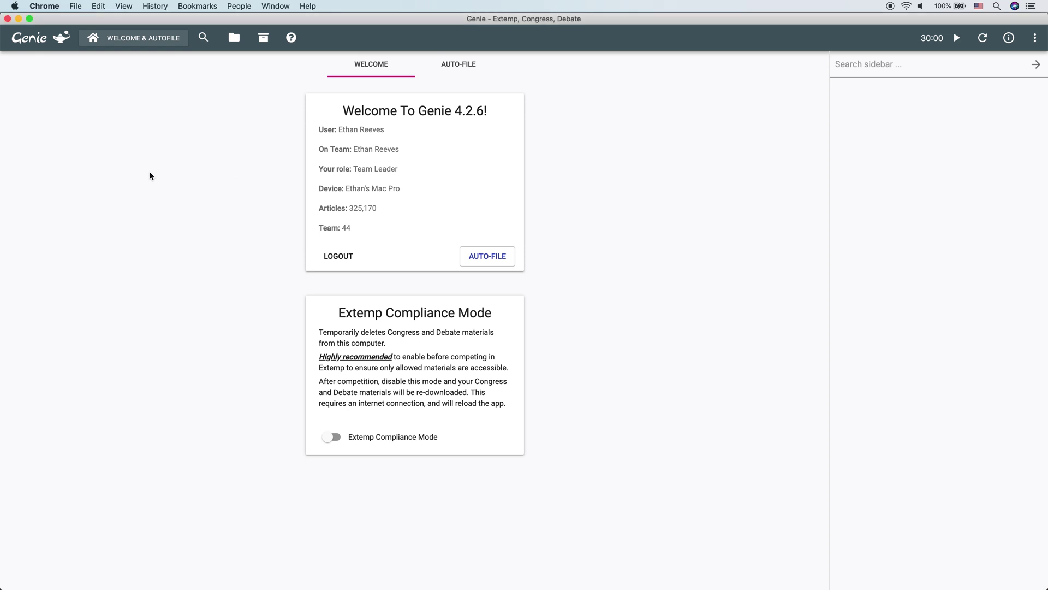
left_click(234, 40)
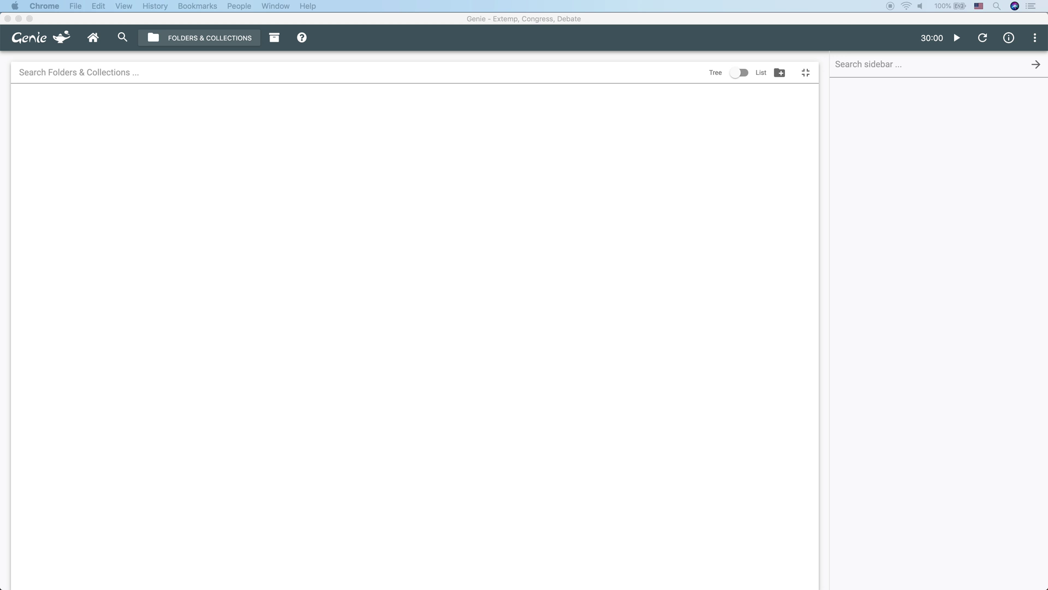
left_click(503, 303)
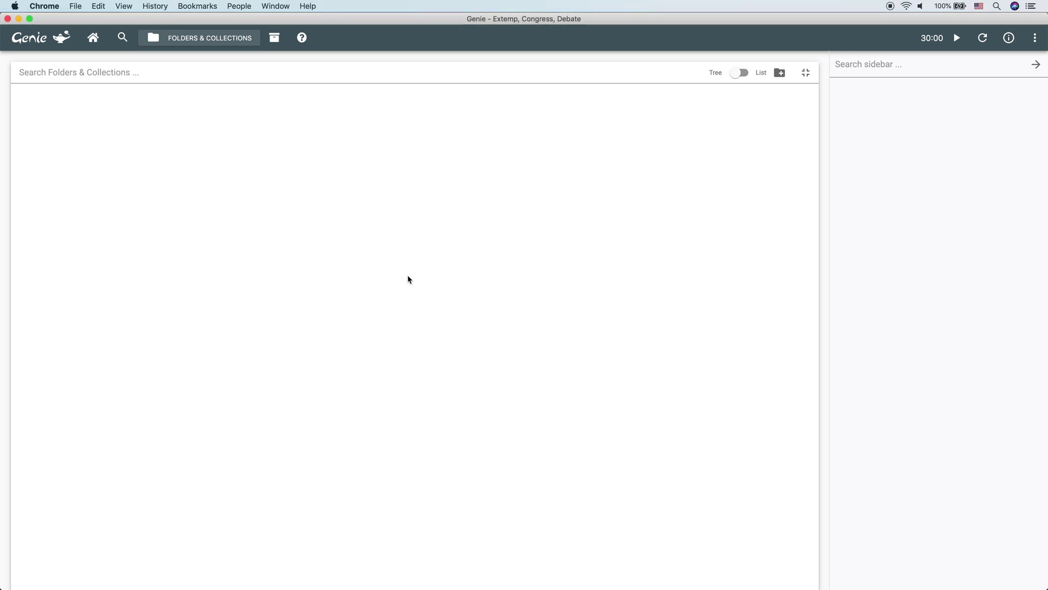
left_click(780, 74)
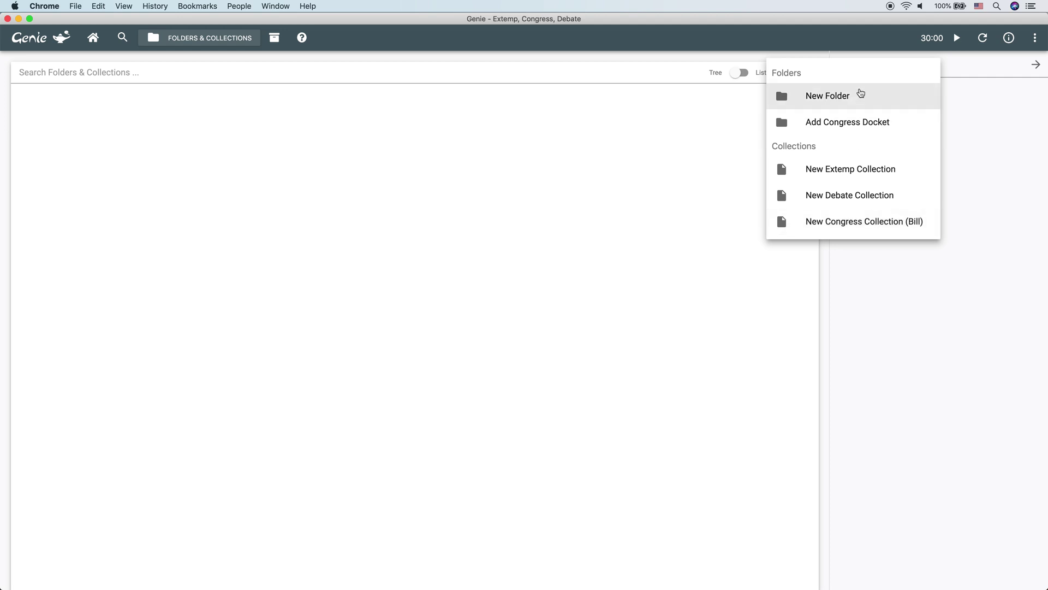
left_click(867, 99)
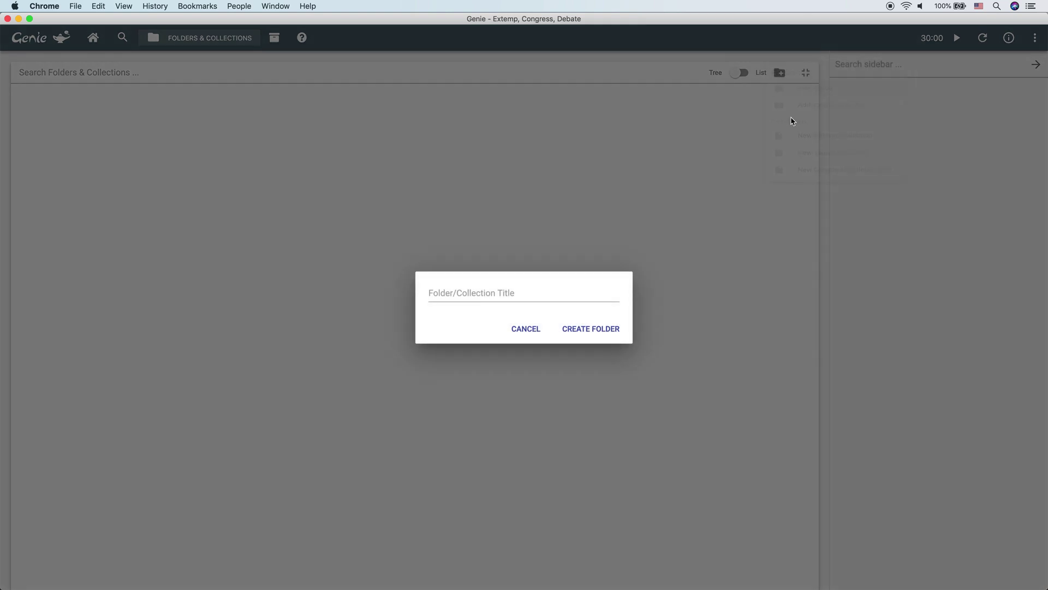
left_click(510, 296)
type("Extemp")
left_click(592, 331)
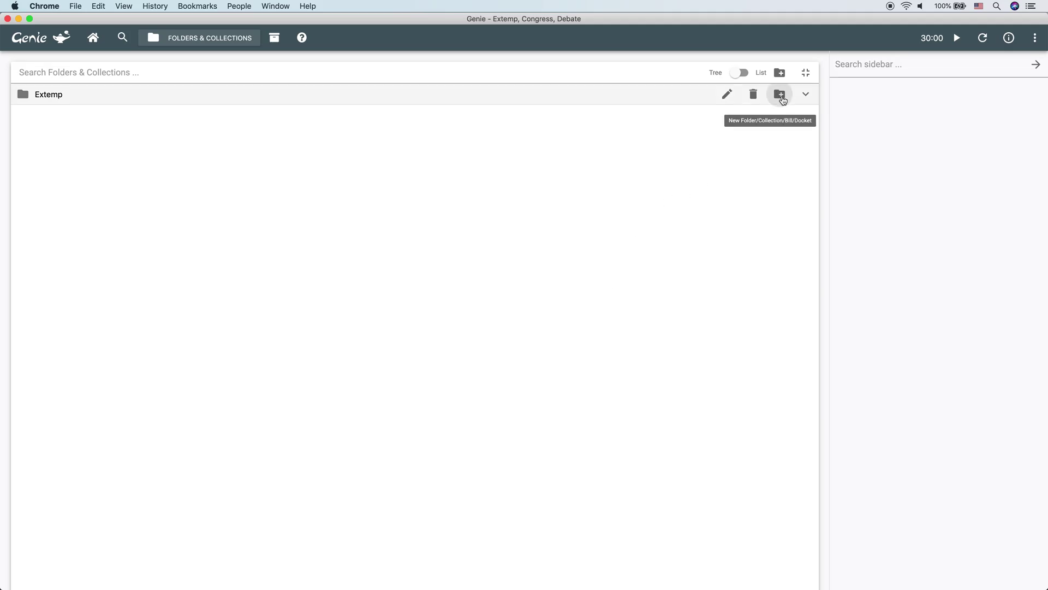
Create a subfolder titled Regions inside the Extemp folder
left_click(781, 96)
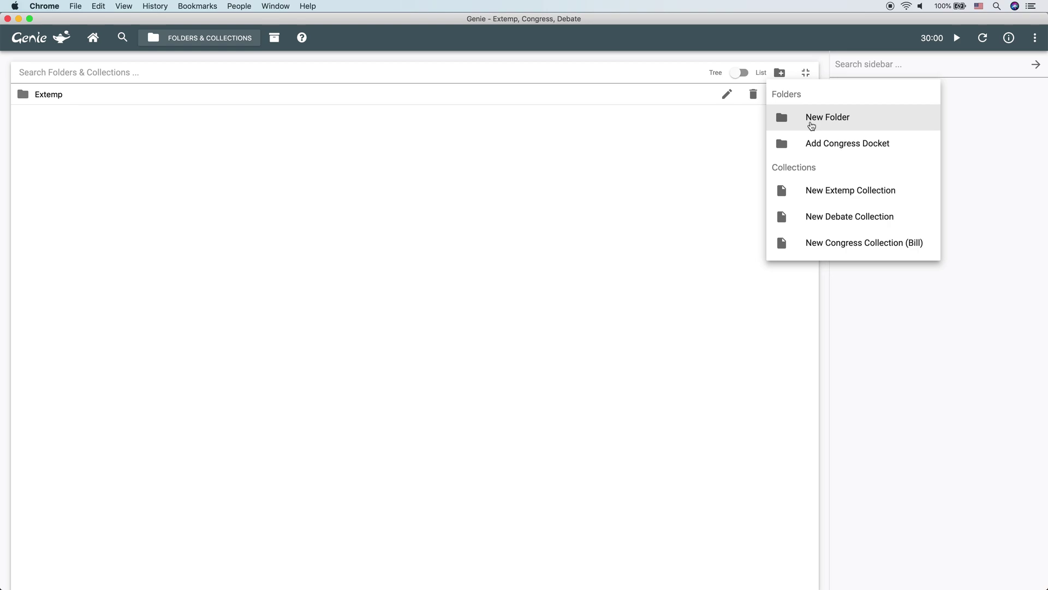
left_click(812, 125)
left_click(482, 293)
type("Regions")
left_click(568, 331)
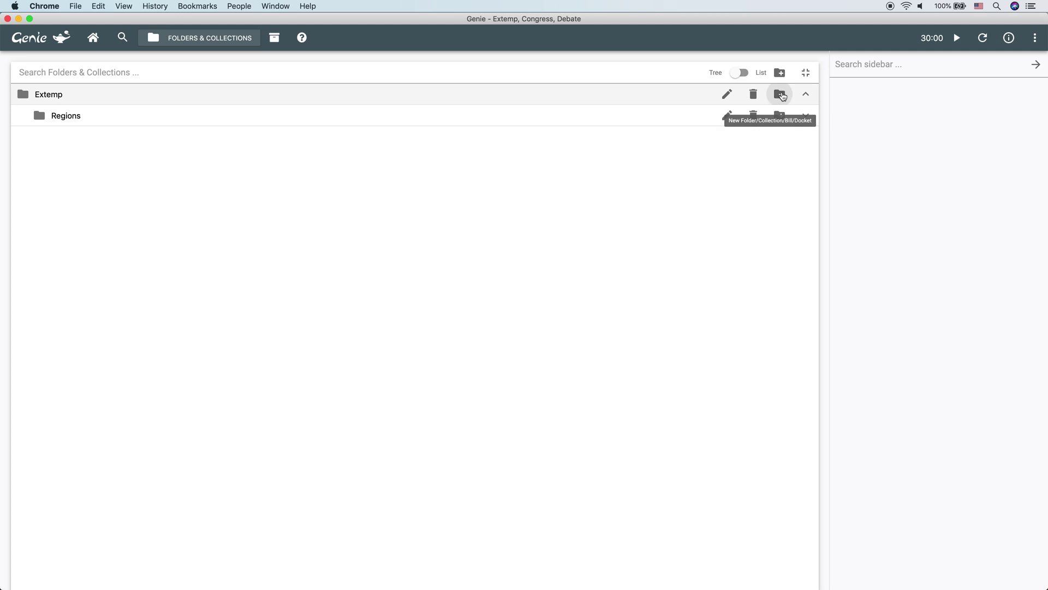
Create a second subfolder titled Domestic inside the Extemp folder
left_click(781, 95)
left_click(812, 124)
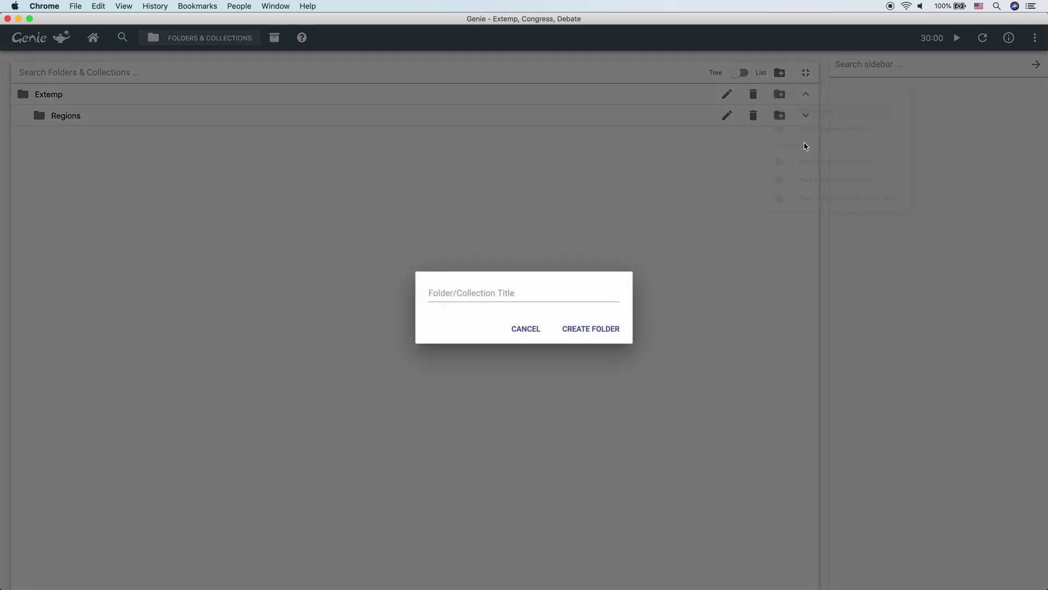
left_click(532, 296)
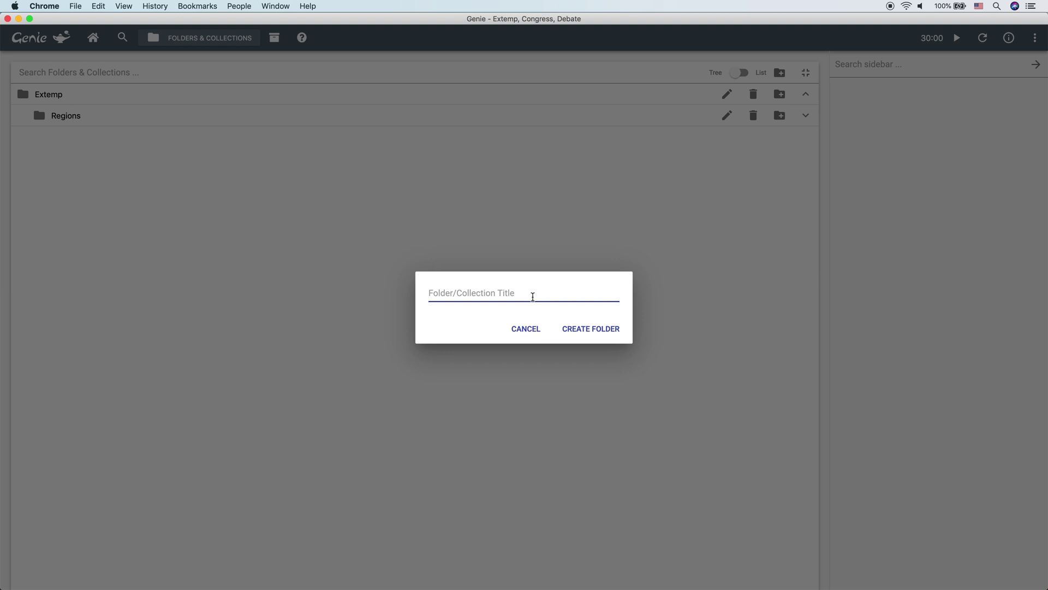
type("Domestic")
left_click(603, 333)
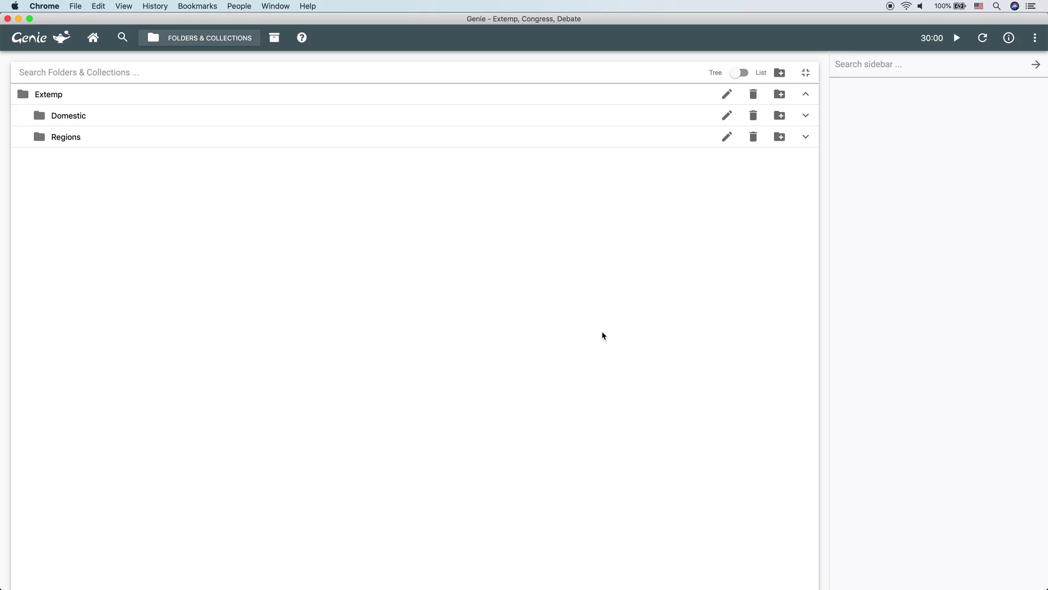
Create a subfolder titled Middle East inside the Regions folder
left_click(780, 136)
left_click(811, 162)
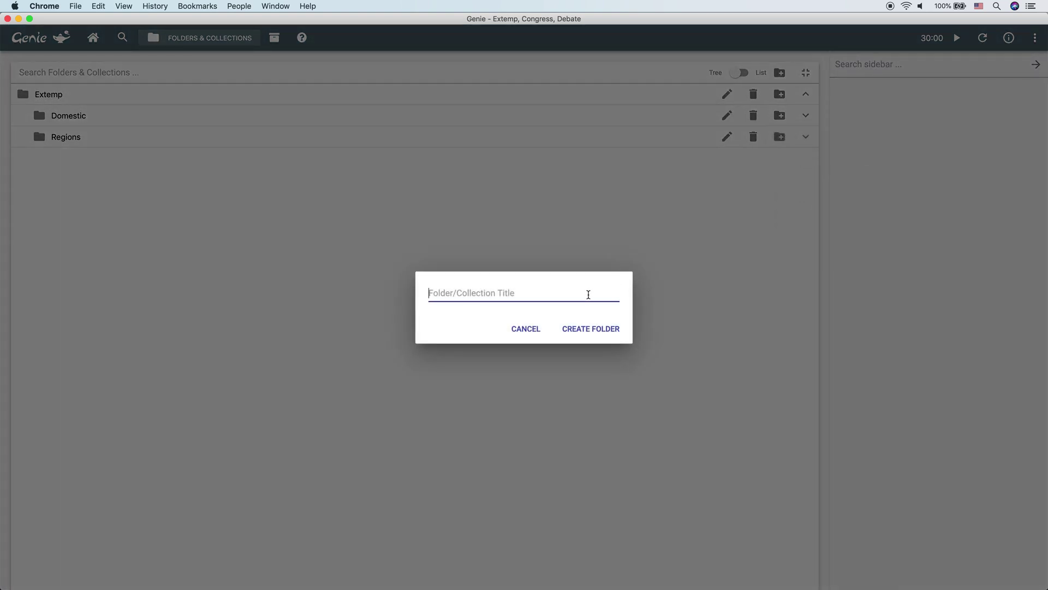
type("Middle East")
left_click(586, 329)
Create a subfolder titled Iran inside the Middle East folder
left_click(779, 158)
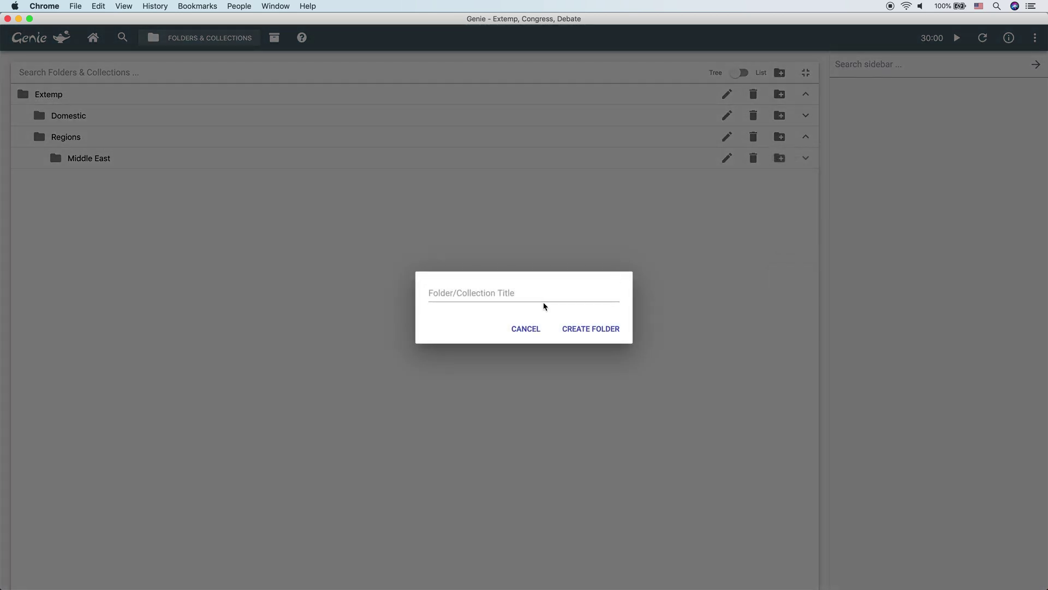
left_click(545, 296)
type("Iran")
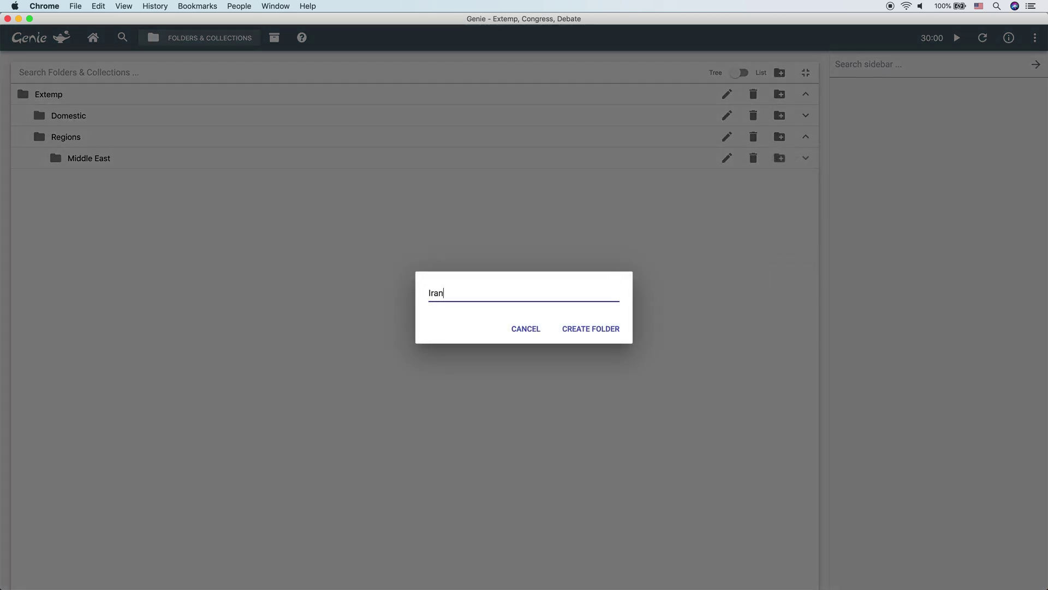
left_click(595, 329)
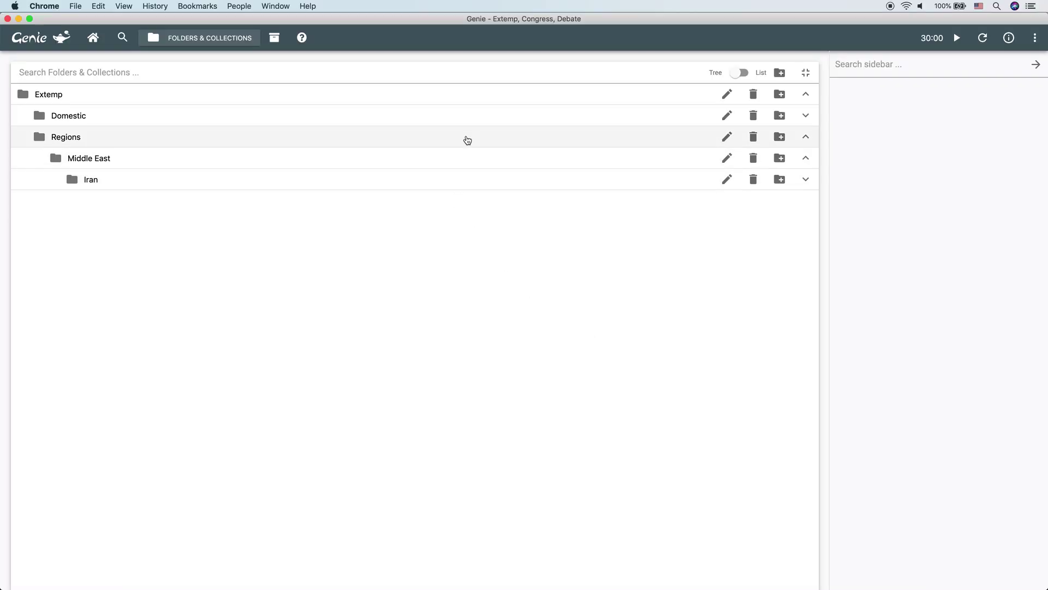
left_click(487, 114)
left_click(487, 114)
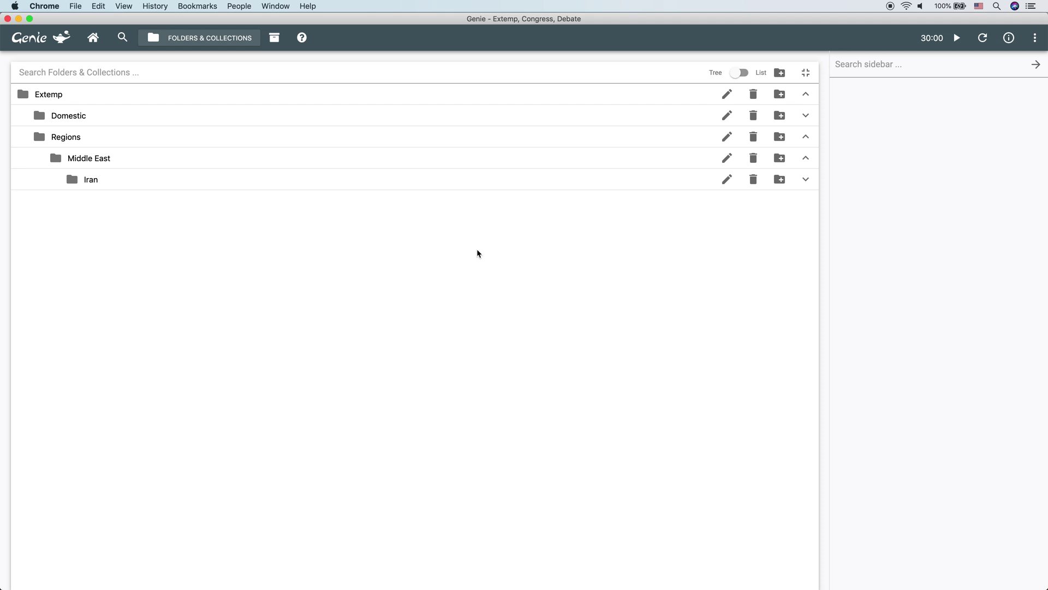
Start a new Extemp collection inside the Iran folder and enter the title "Alledged Oil Sabotage"
left_click(418, 183)
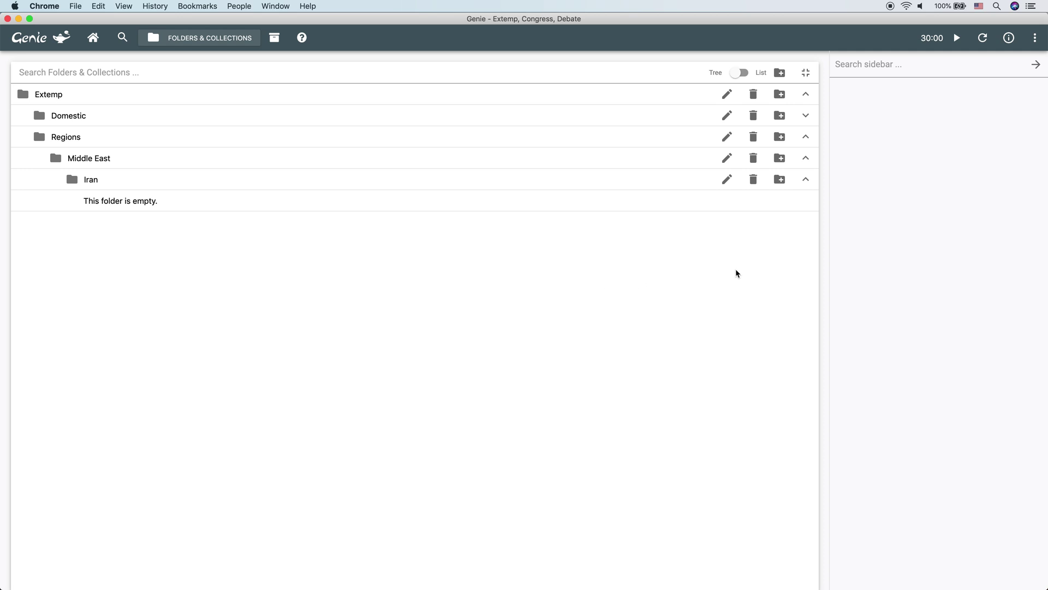
left_click(788, 188)
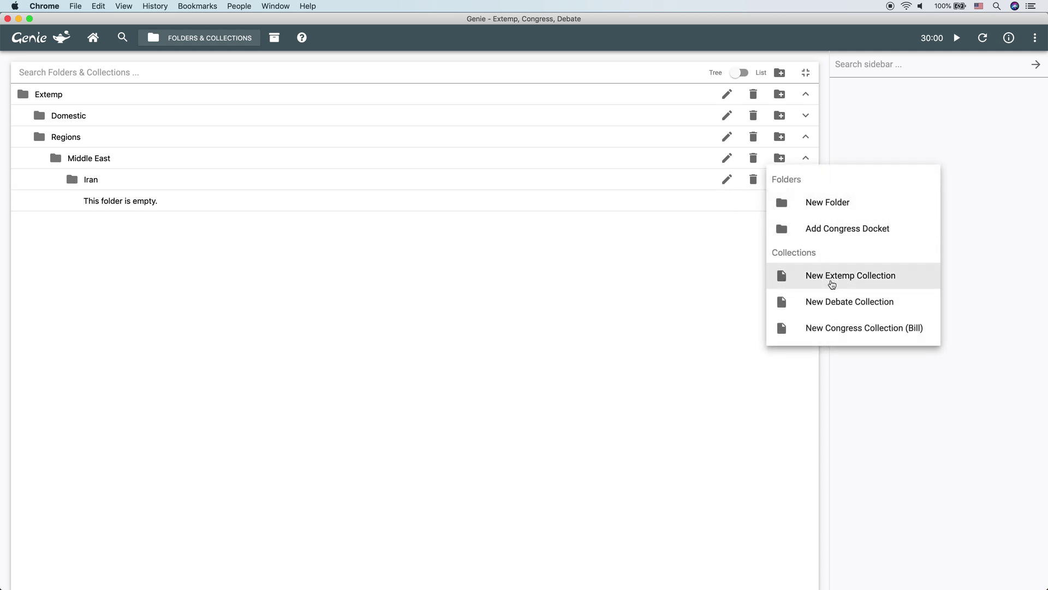
left_click(832, 284)
left_click(491, 294)
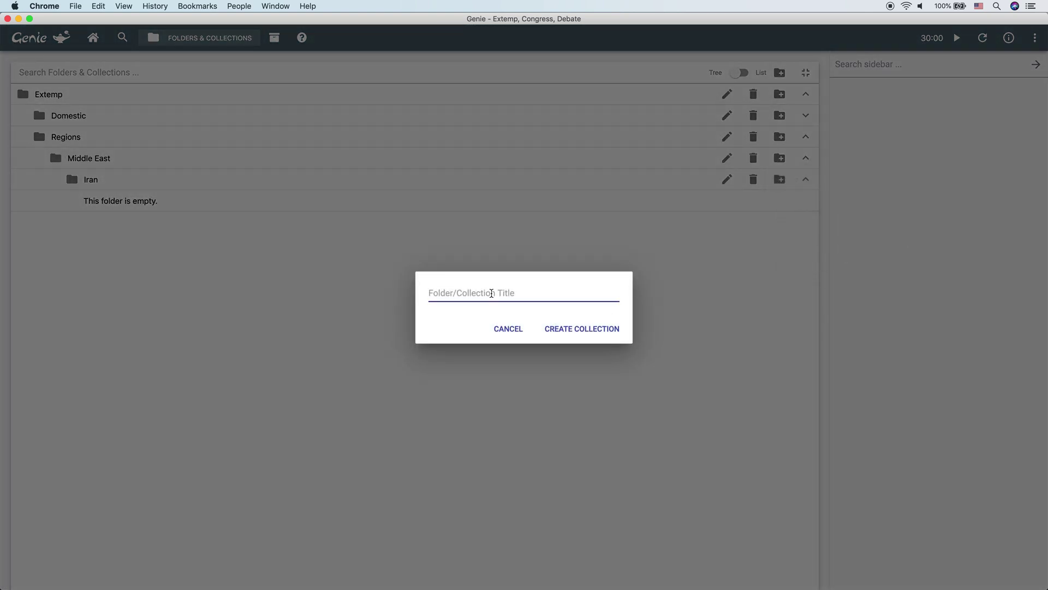
type("Alledged Oil")
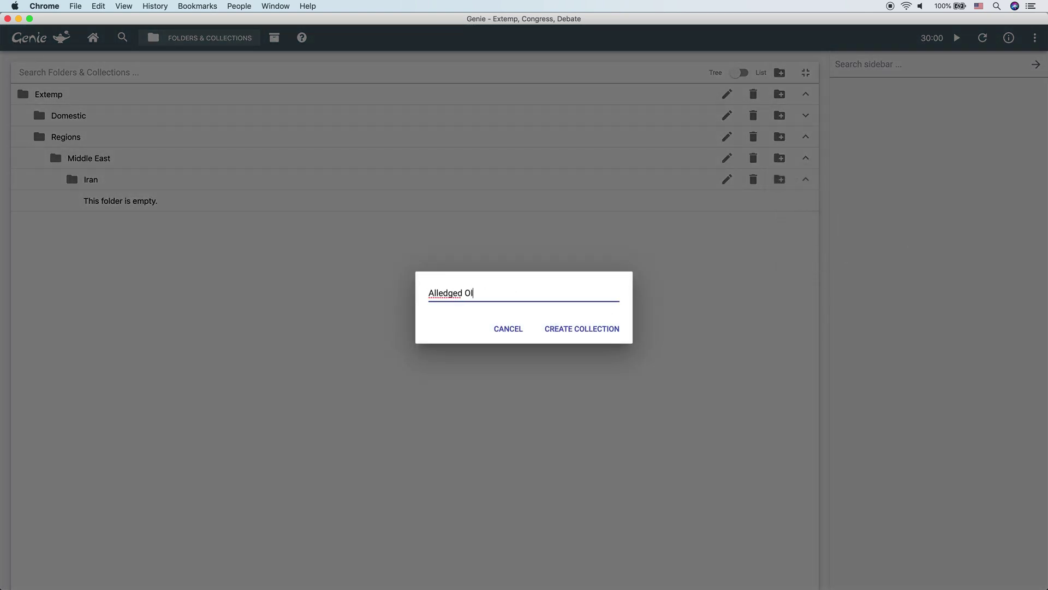
type("l")
key("BackSpace")
key("BackSpace")
key("BackSpace")
key("BackSpace")
type("Oil Sabotage")
Correct the misspelled first word of the title to "Alleged" and create the collection
left_click(455, 328)
left_click(442, 289)
right_click(442, 289)
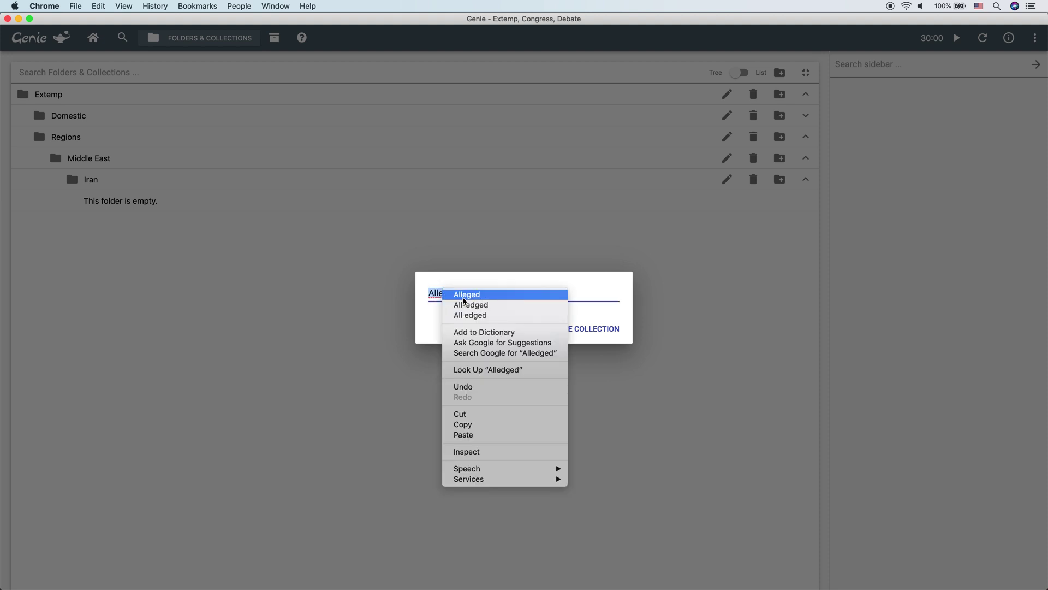
left_click(466, 295)
left_click(592, 329)
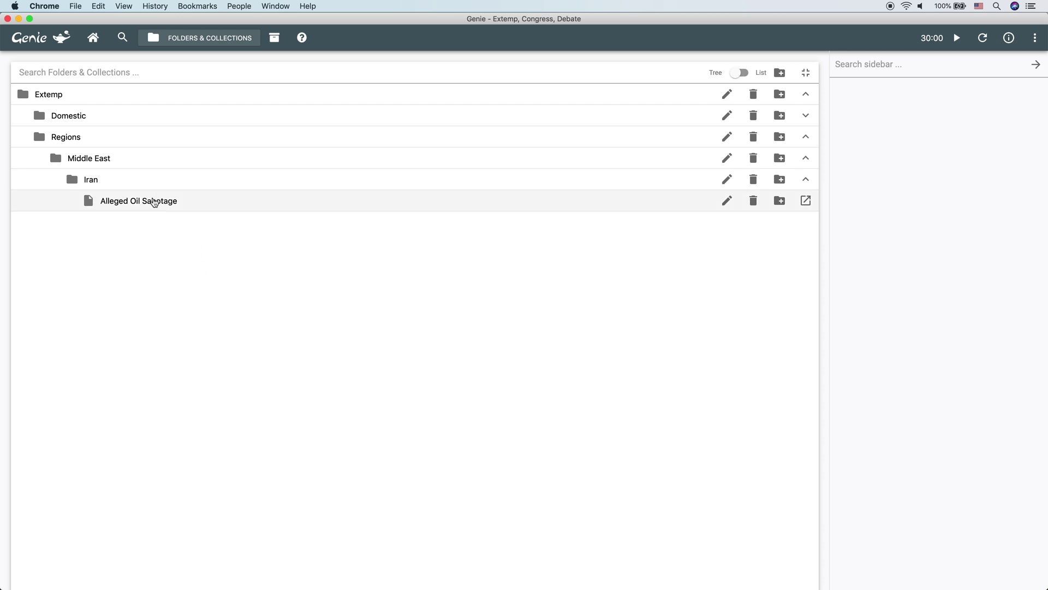
Add the Alleged Oil Sabotage collection to the sidebar and open its added articles page
left_click(149, 200)
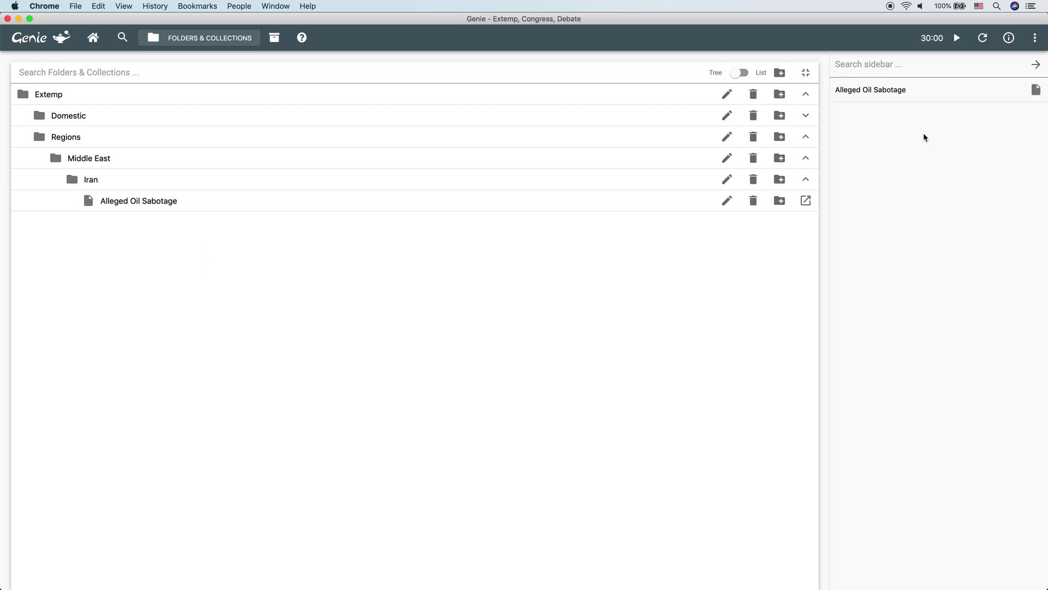
left_click(912, 100)
left_click(662, 375)
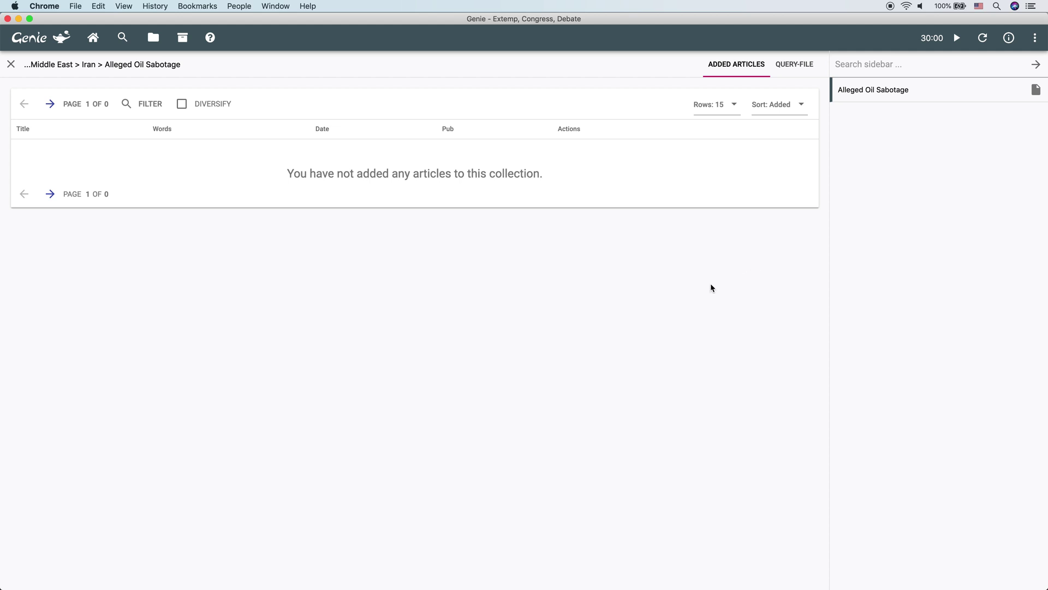
Return to Folders & Collections, collapse the Extemp folder and review the options for creating top-level folders and collections
left_click(153, 37)
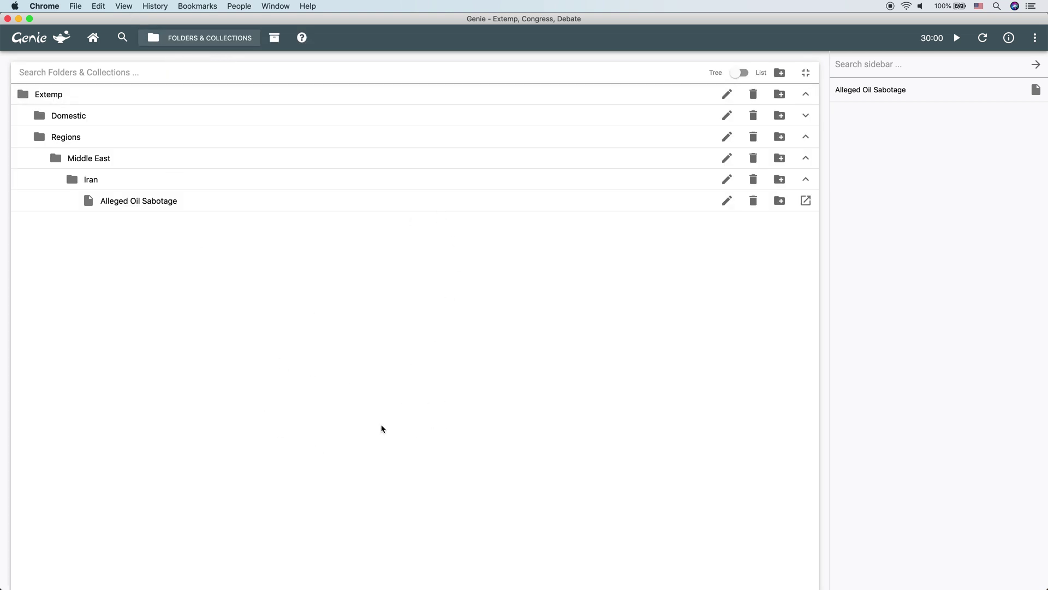
left_click(256, 94)
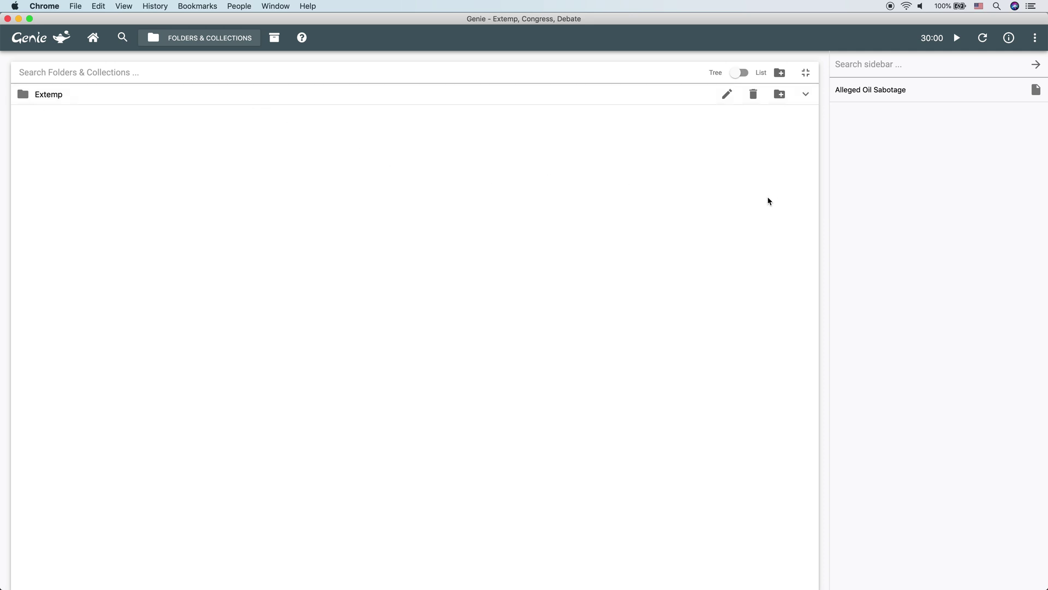
left_click(781, 73)
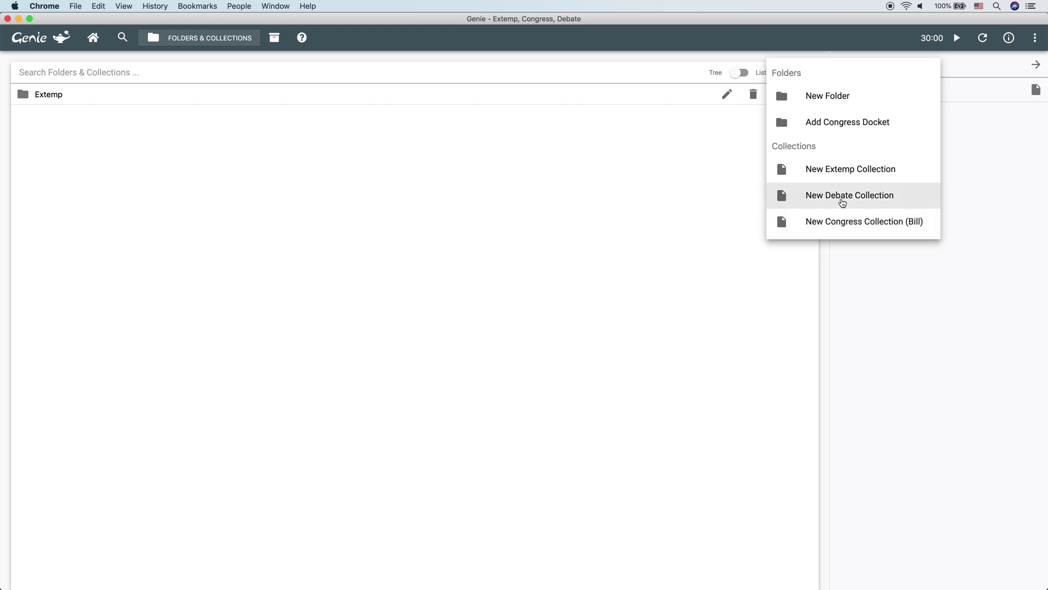
left_click(517, 180)
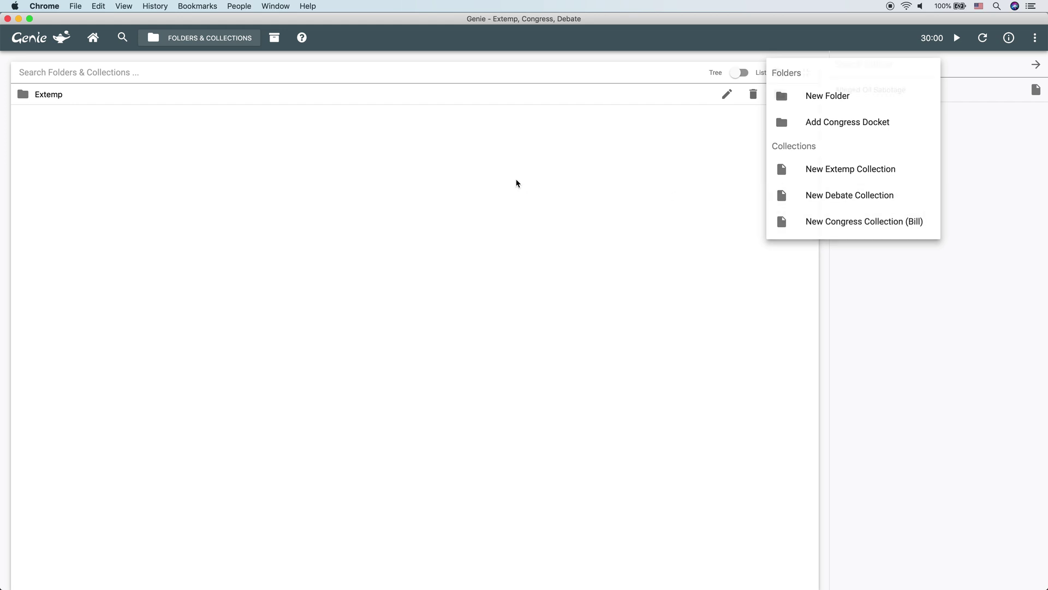
Expand the Extemp folder and move the Middle East folder out of Regions directly into Extemp
left_click(411, 100)
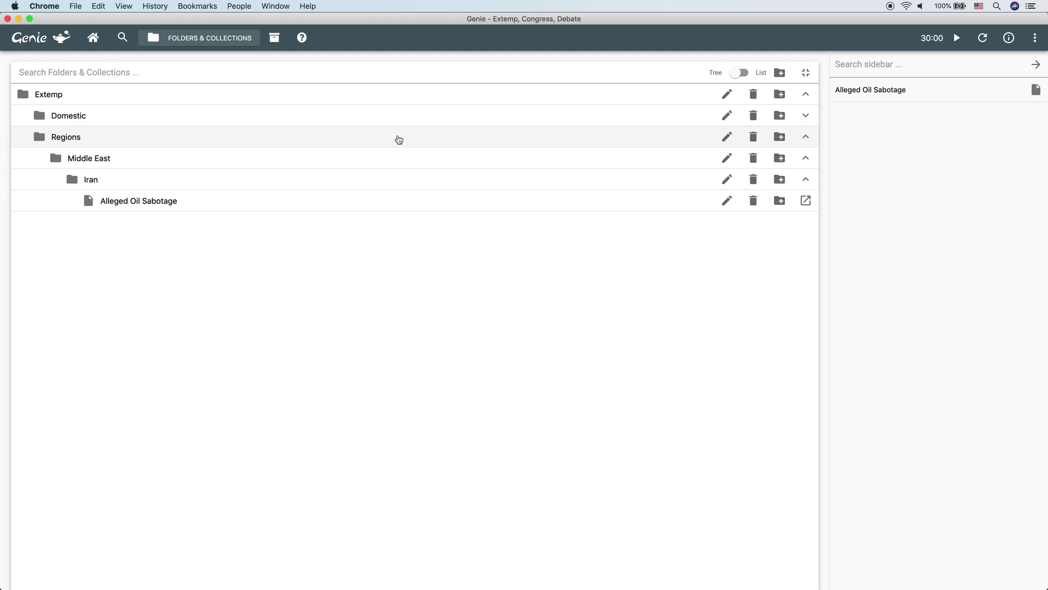
left_click(396, 142)
left_click(398, 143)
left_click(398, 115)
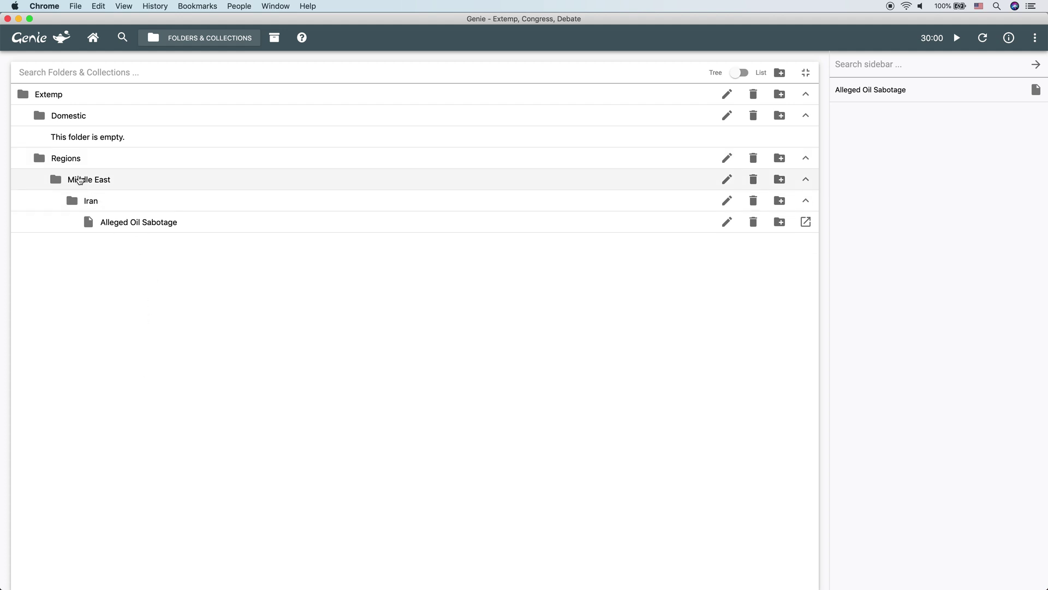
mouse_move(78, 177)
left_mouse_down()
mouse_move(223, 137)
mouse_move(217, 103)
mouse_move(197, 100)
left_mouse_up()
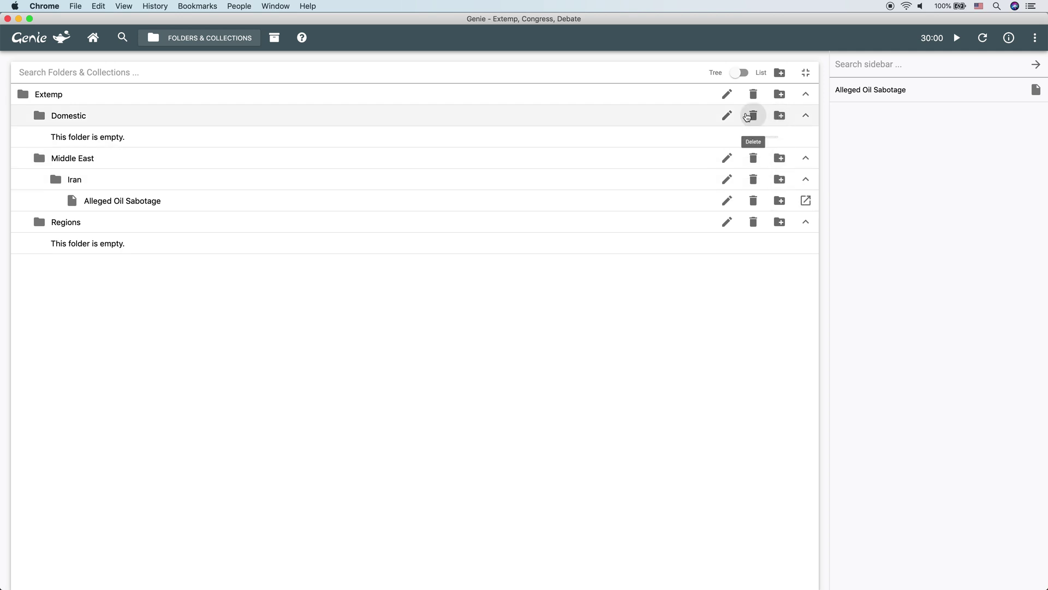
Delete the empty Domestic and Regions folders from Extemp, and collapse the Middle East folder
left_click(748, 116)
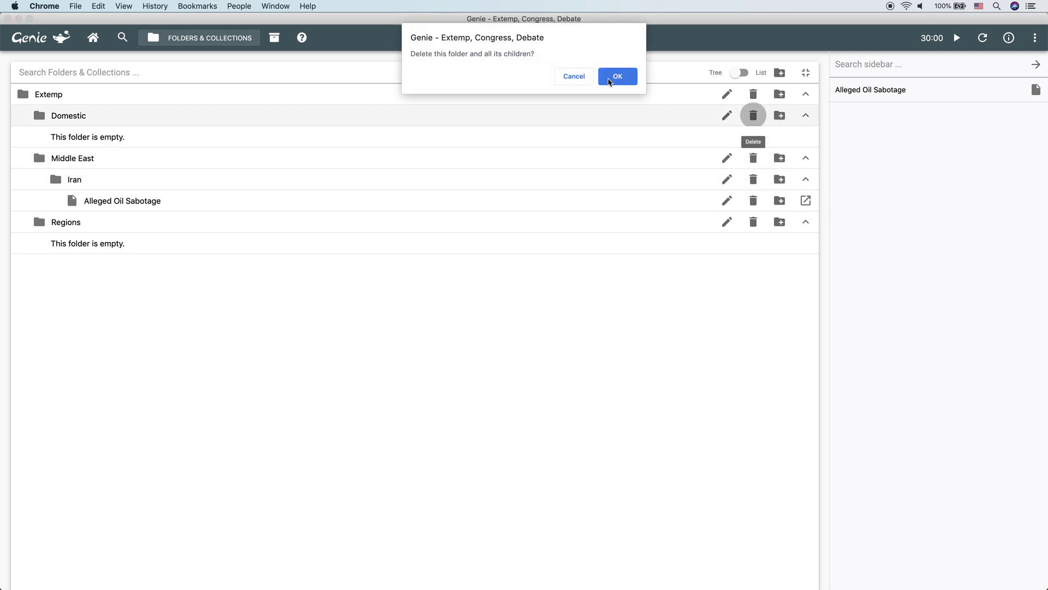
left_click(616, 77)
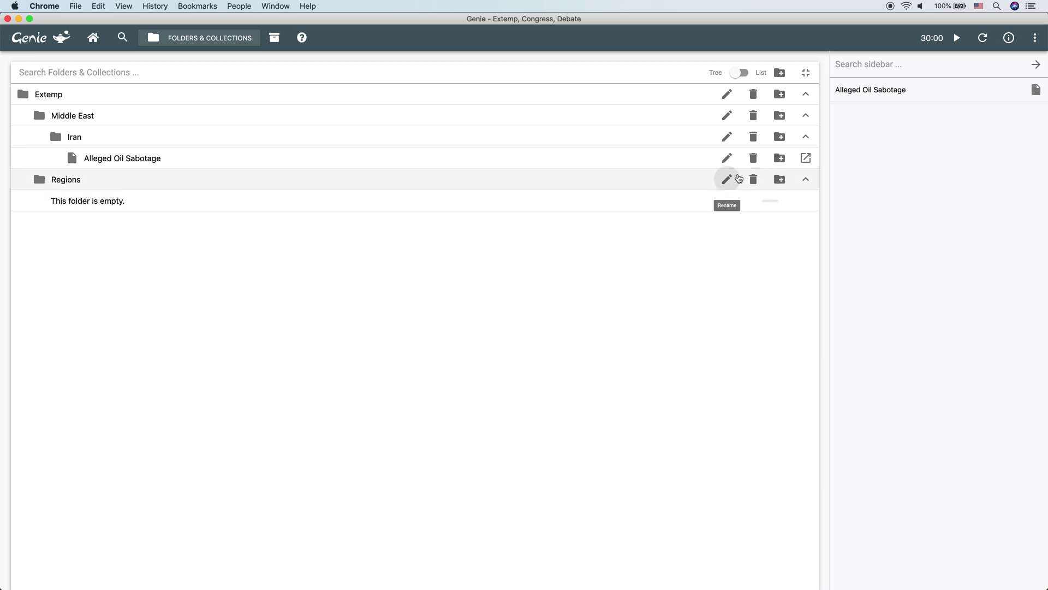
left_click(754, 179)
left_click(618, 79)
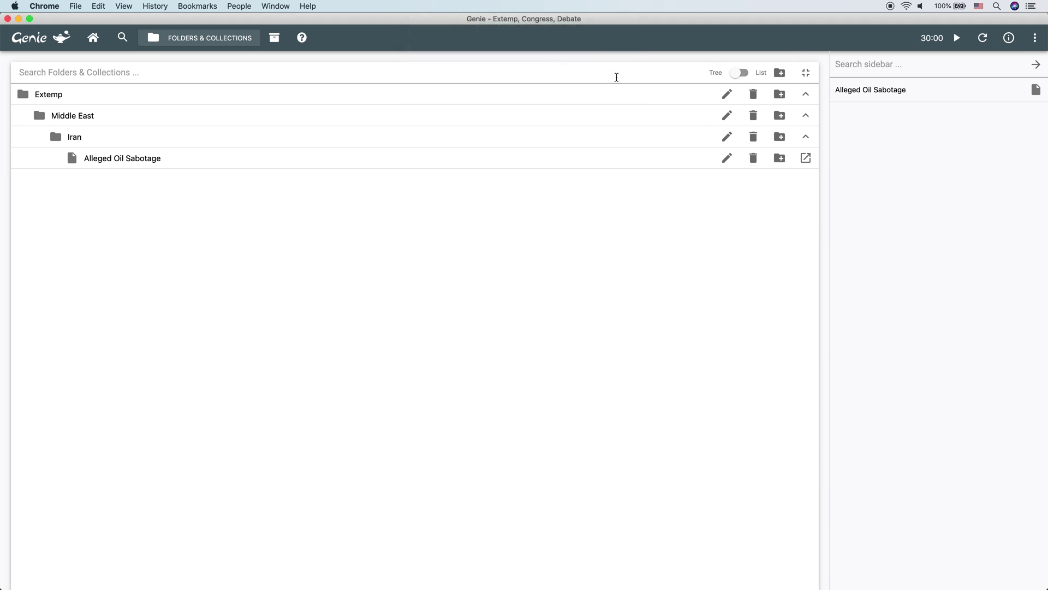
left_click(583, 114)
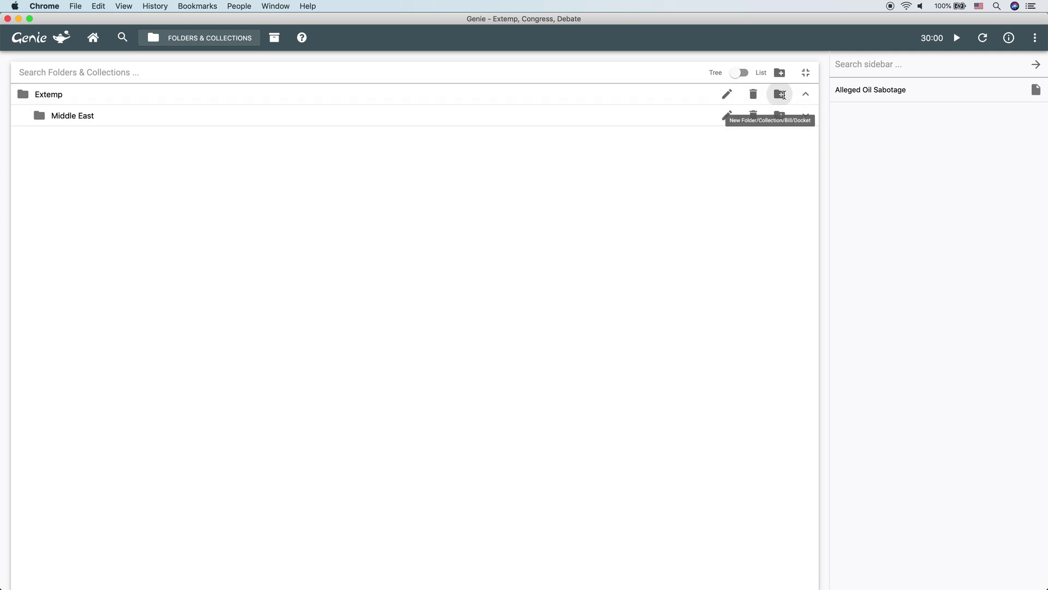
Create a folder named The Americas inside the Extemp folder and expand it
left_click(779, 94)
left_click(829, 118)
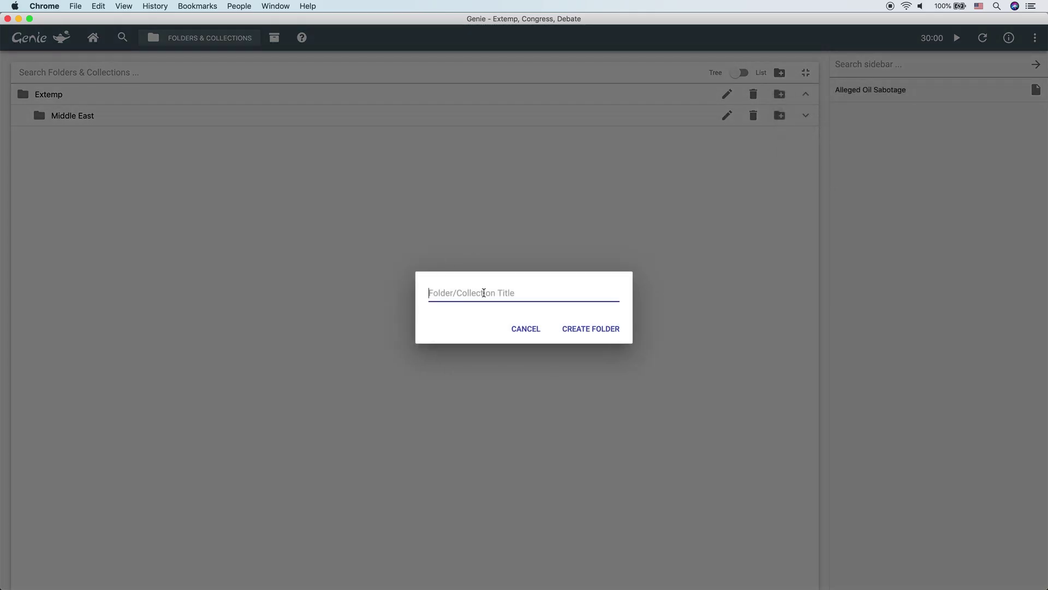
type("The Americas")
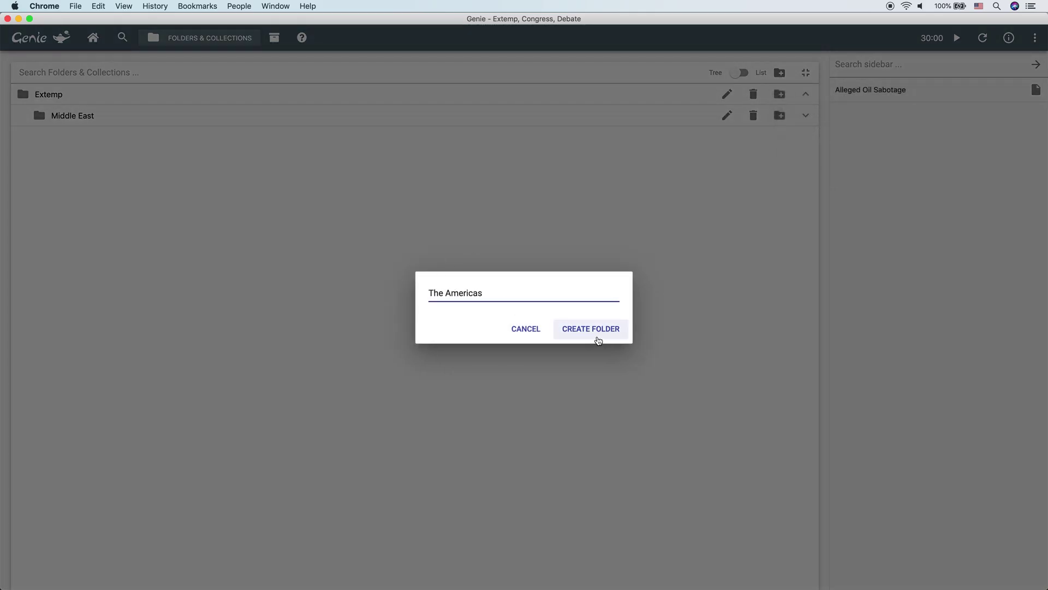
left_click(596, 333)
left_click(562, 143)
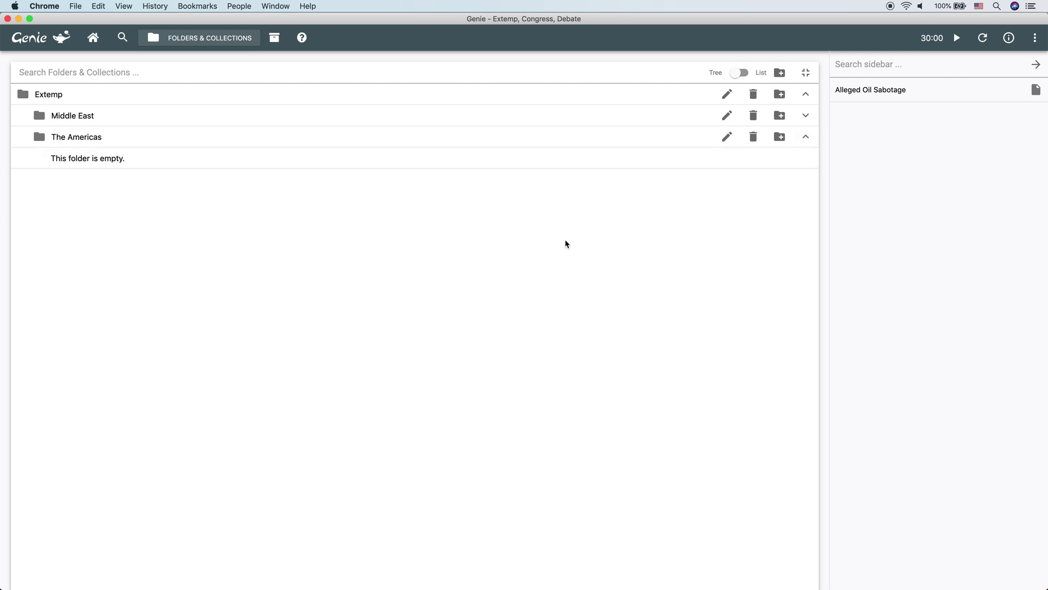
Create a top-level folder named North America alongside Extemp
left_click(781, 75)
left_click(854, 104)
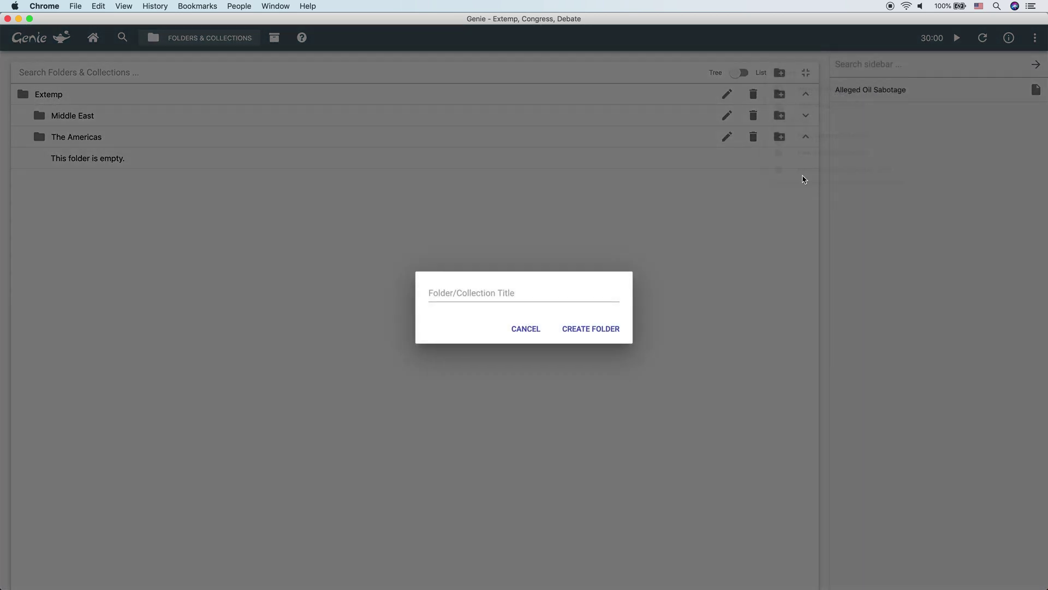
left_click(556, 294)
type("North Ameirca")
key("BackSpace")
key("BackSpace")
key("BackSpace")
key("BackSpace")
key("BackSpace")
key("BackSpace")
type("merica")
left_click(606, 329)
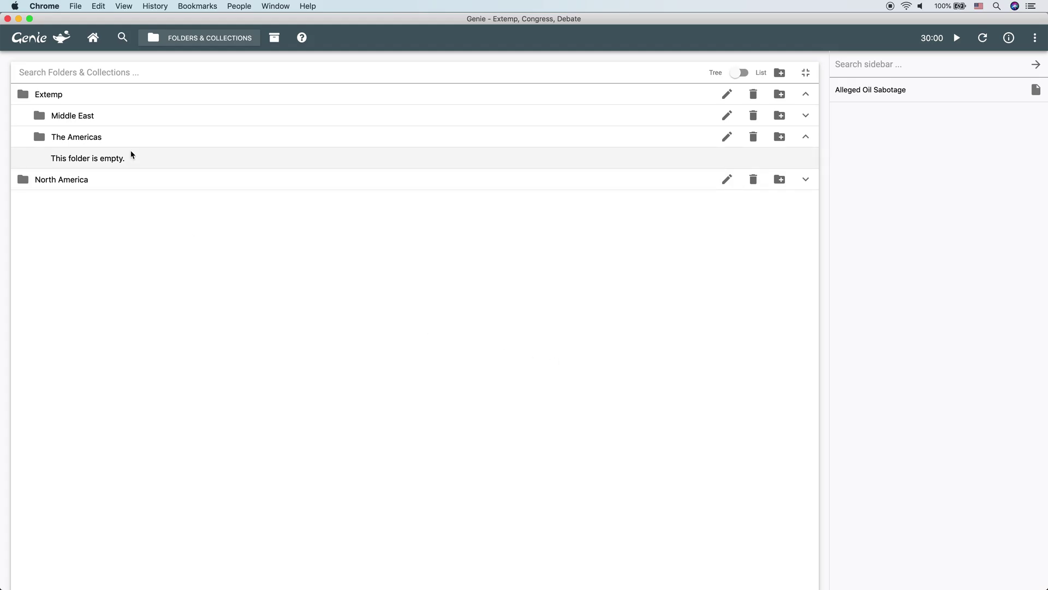
Move the North America folder into The Americas within Extemp, and expand the Middle East folder
left_click(111, 98)
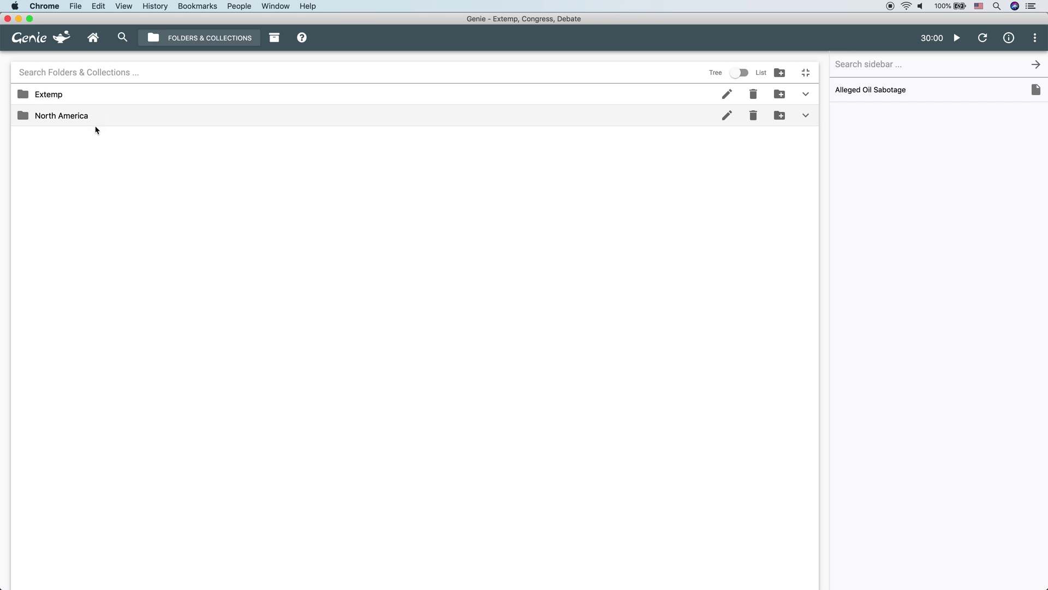
left_click(86, 102)
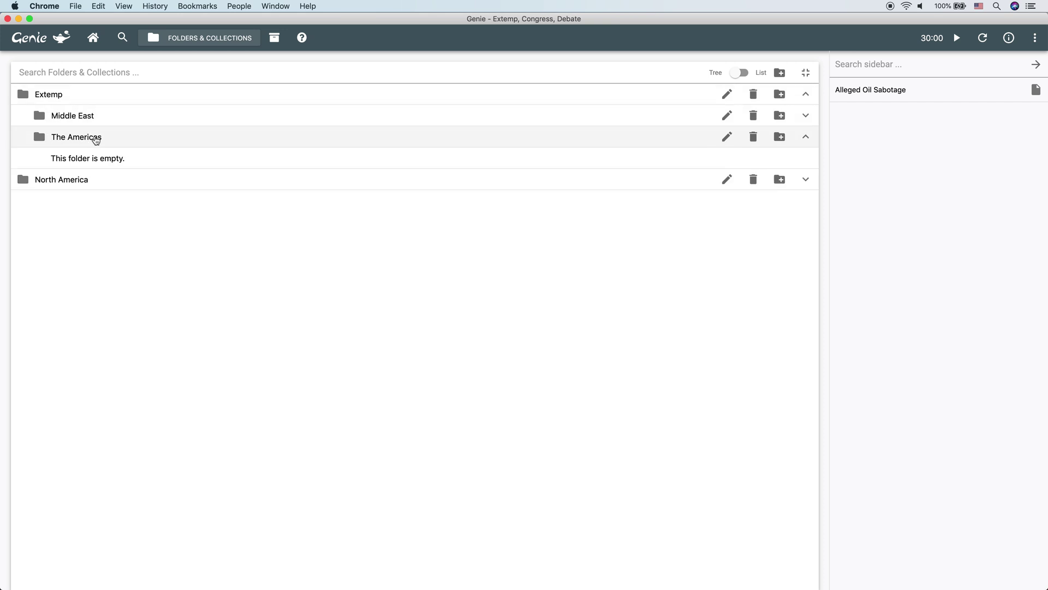
left_click(104, 97)
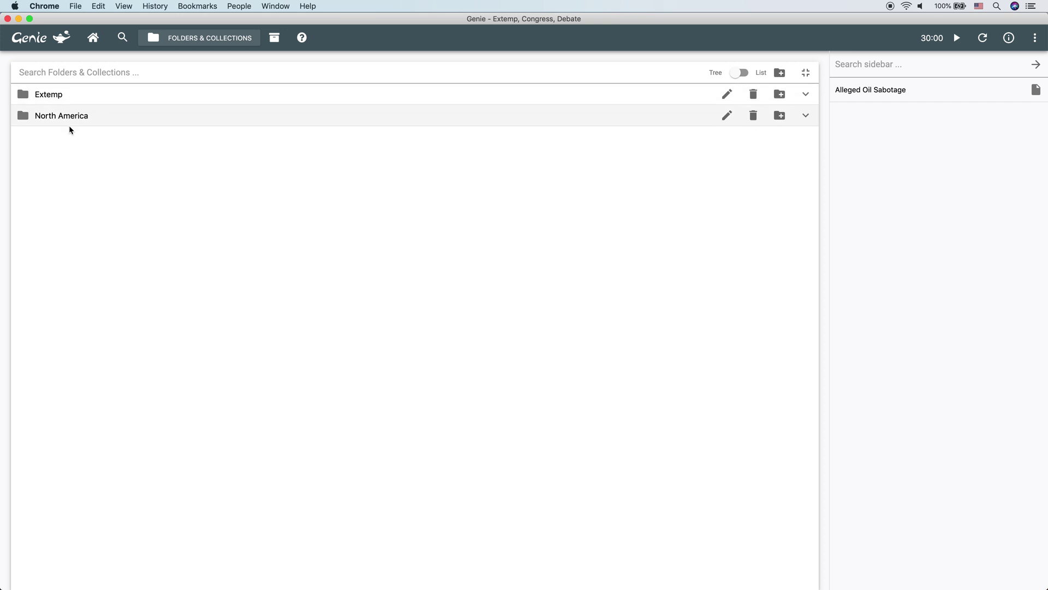
left_click(84, 100)
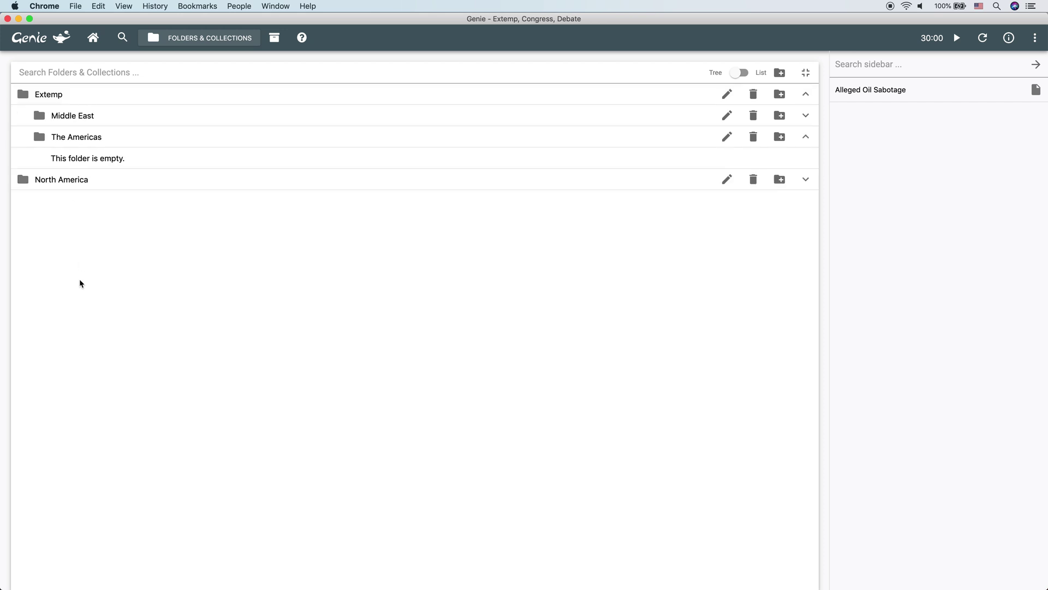
left_click_drag(25, 180, 186, 136)
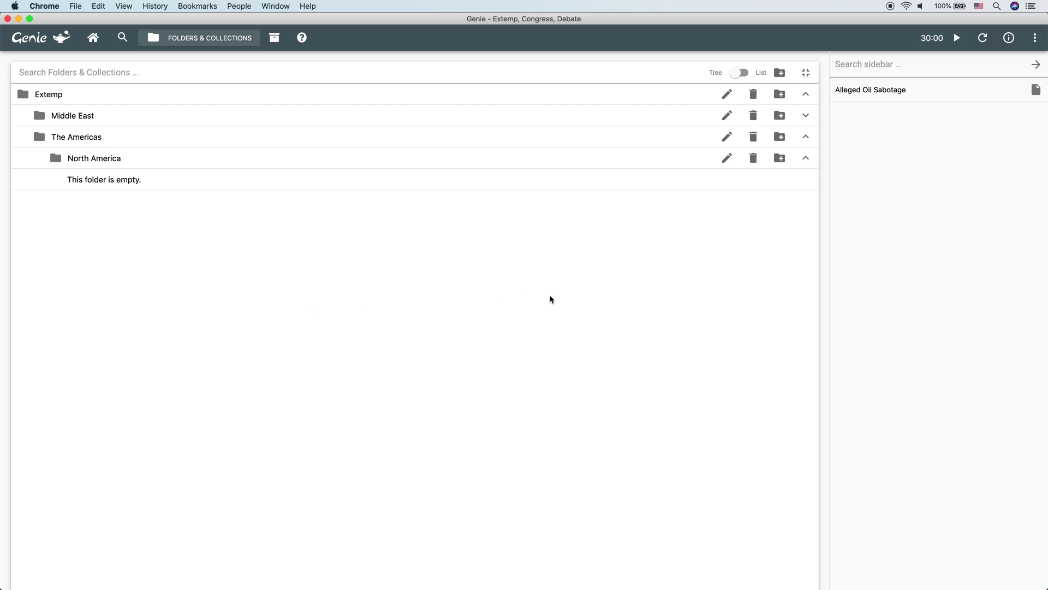
left_click(390, 116)
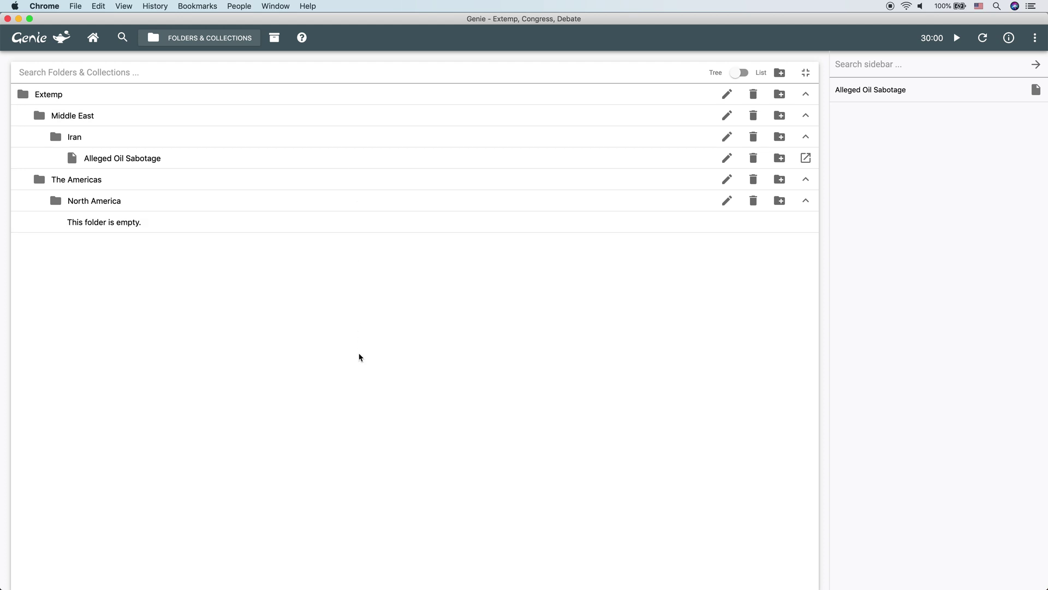
Search the folders and collections for "oil" and open the Alleged Oil Sabotage collection
left_click(364, 66)
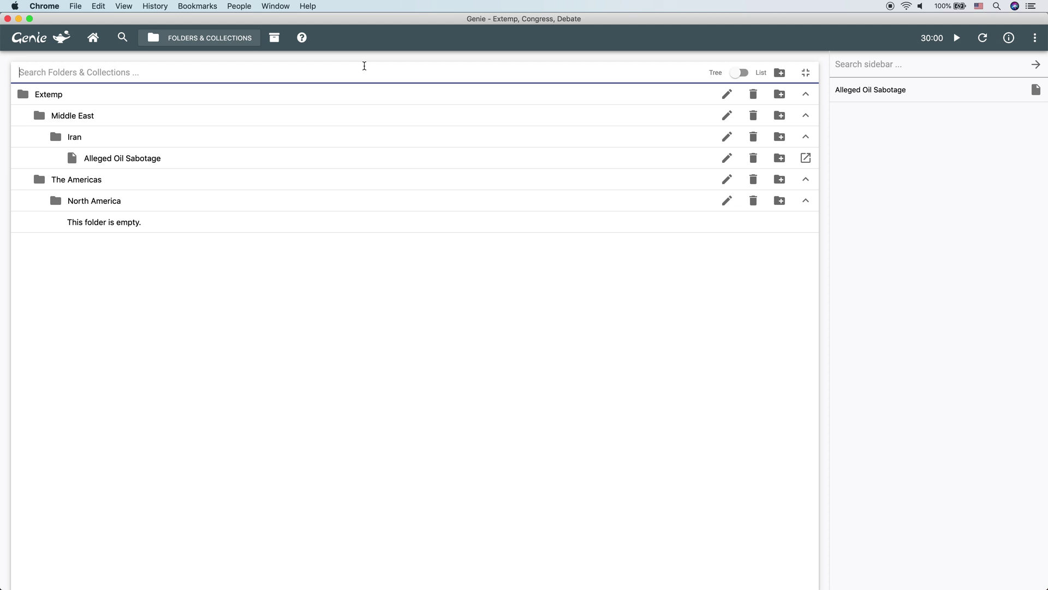
type("oil")
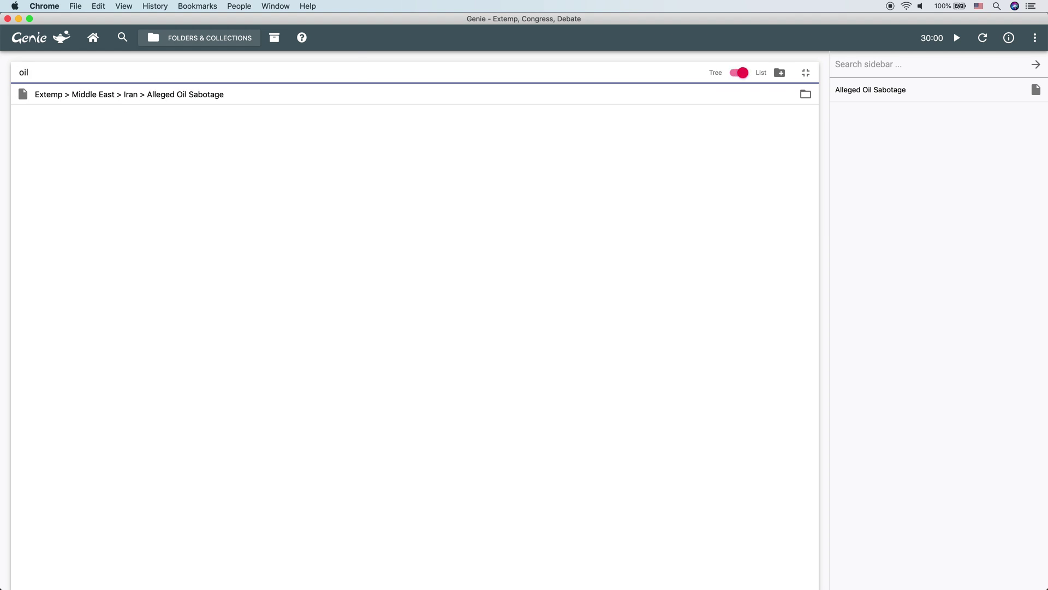
left_click(182, 99)
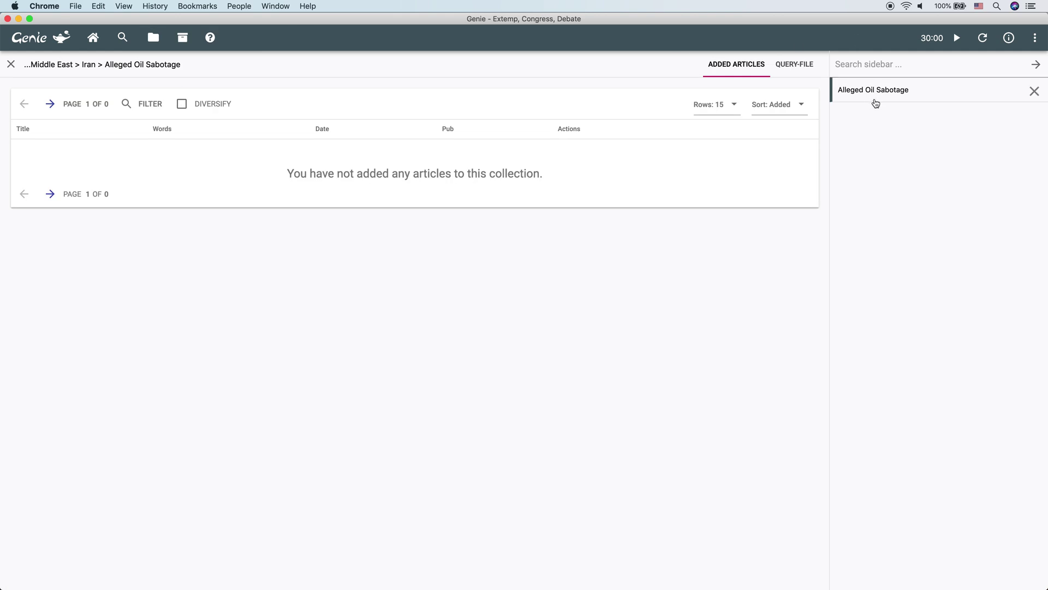
Return to Folders & Collections, replace the search with "iran" to look up matching collections, and clear the search
left_click(153, 37)
double_click(157, 70)
key("BackSpace")
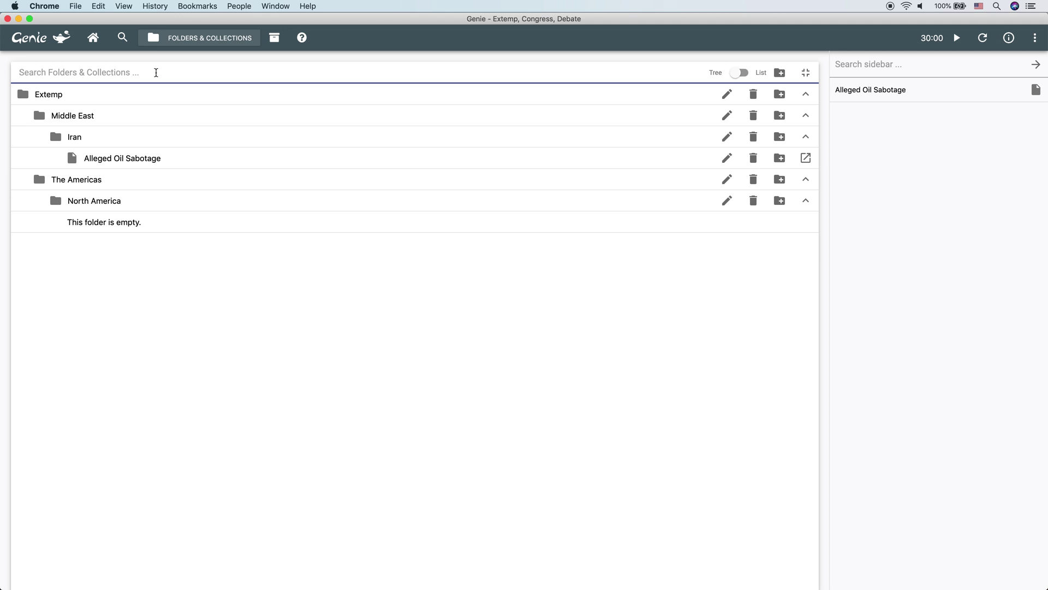
type("iran")
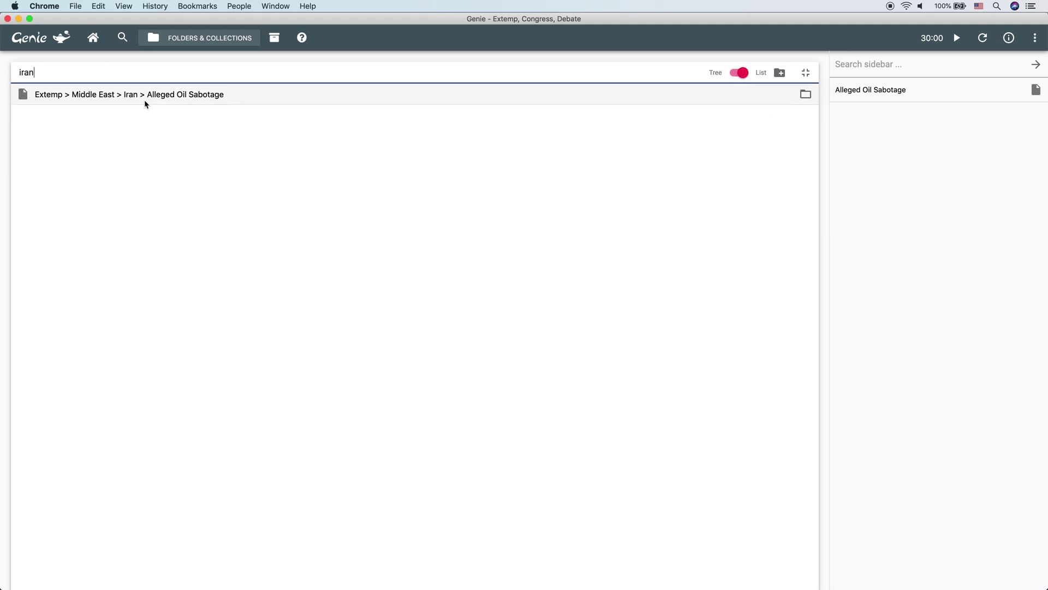
double_click(365, 71)
key("BackSpace")
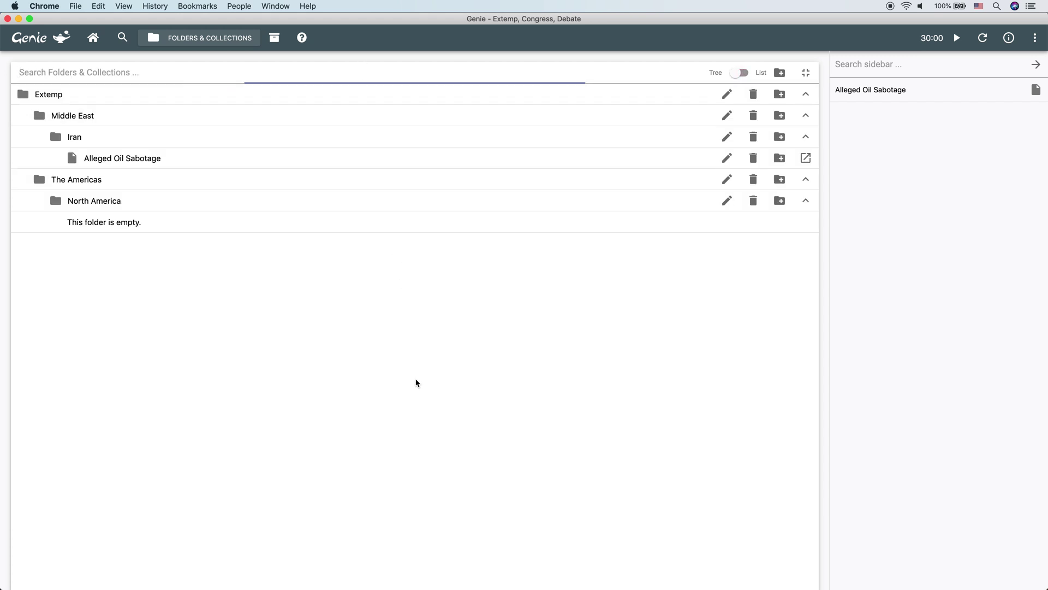